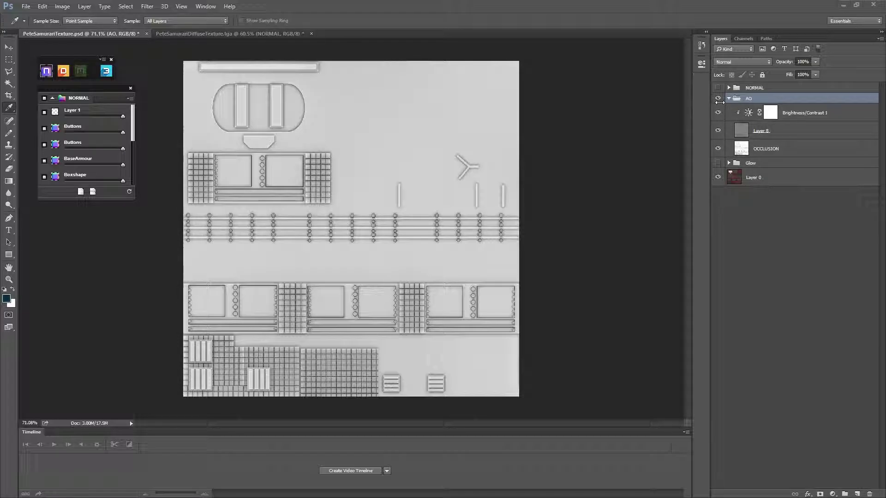
Compare with and without the AO group, then save a copy of the texture with a chosen file format
click(718, 98)
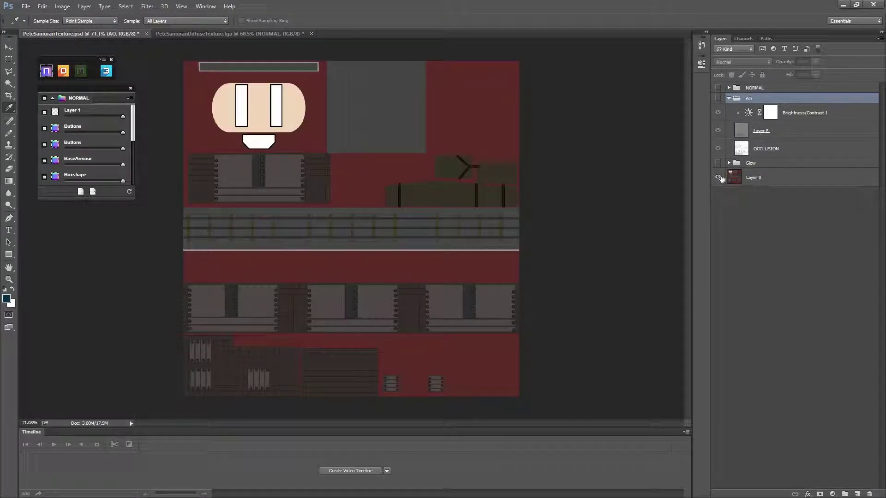
click(715, 98)
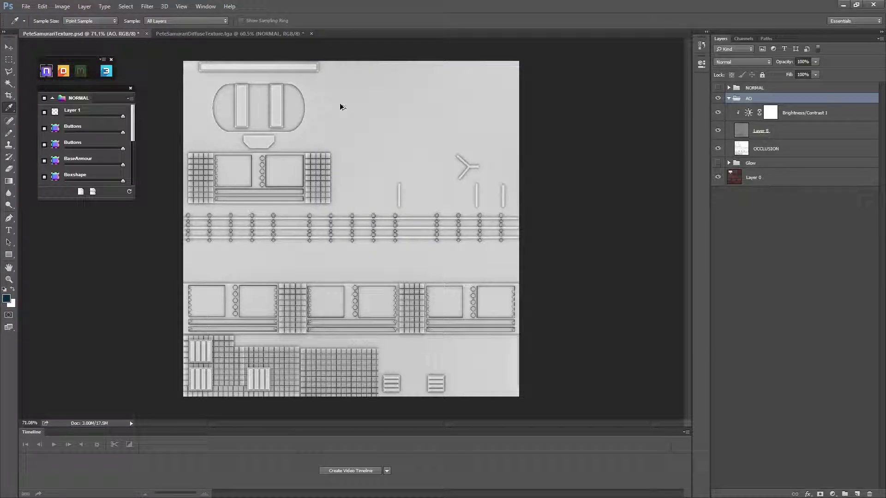
key(ctrl+alt+s)
click(124, 213)
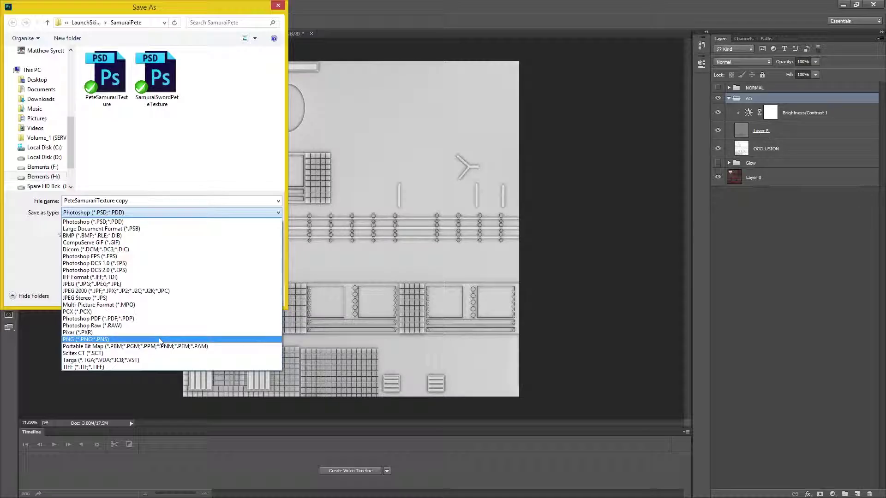
Save the AO texture as Targa, replacing PeteSamuraiAOTexture.tga with default Targa options
click(92, 361)
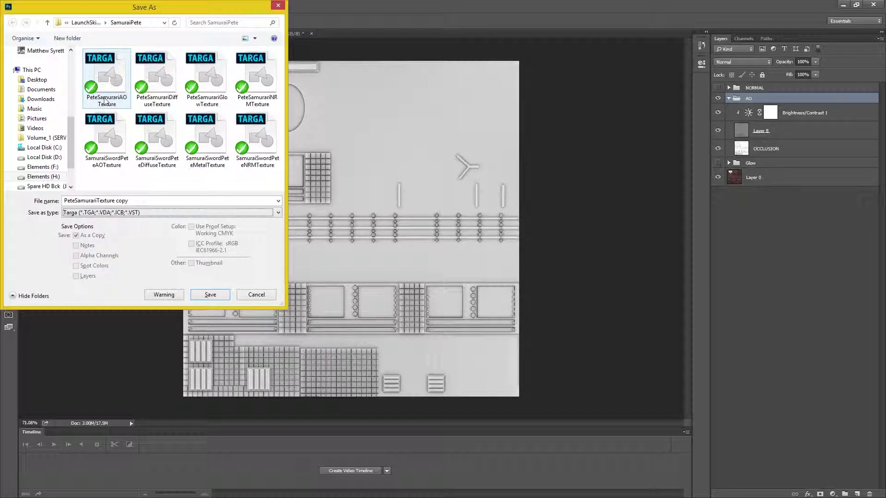
double_click(106, 81)
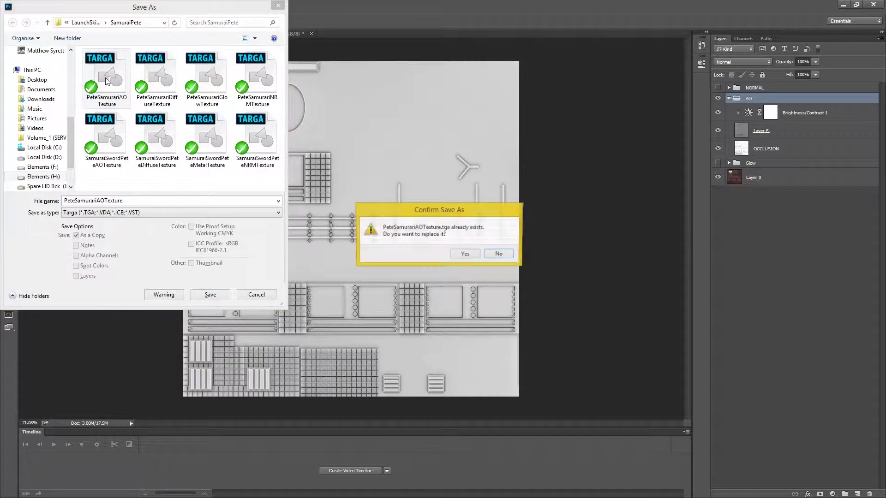
click(471, 253)
click(539, 117)
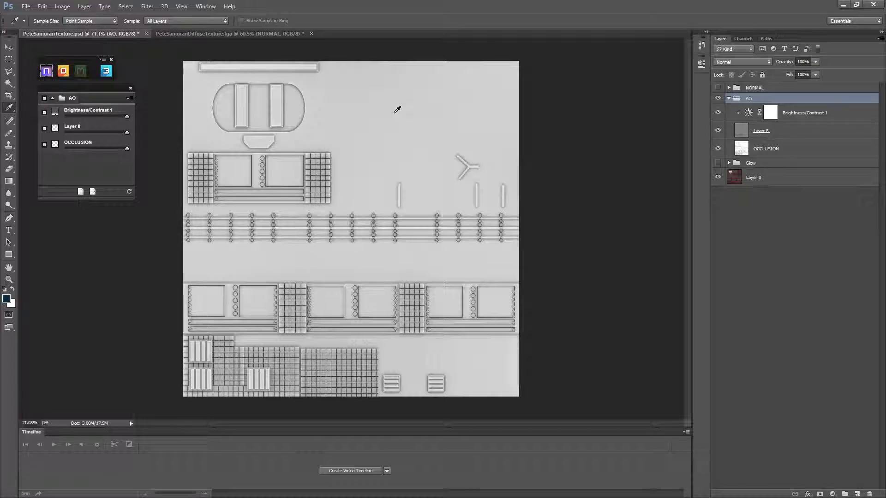
Launch Quixel 3DO from the Quixel panel to preview the texture in 3D
click(107, 73)
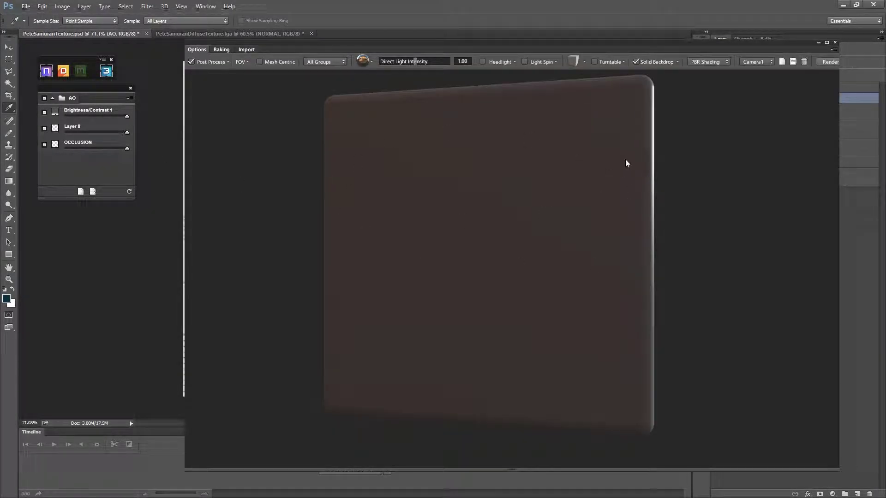
Try several lighting environments on the cube: the third, a darker blue, the eighth and lavender
drag(580, 154, 510, 164)
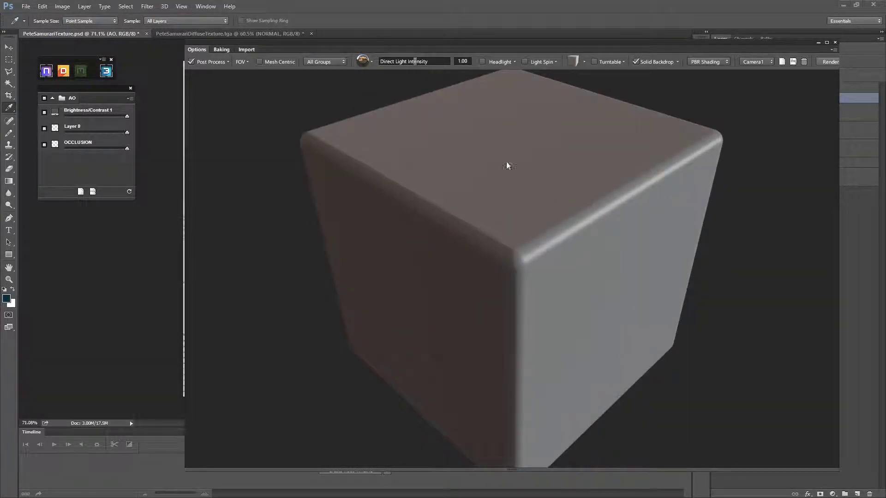
click(371, 62)
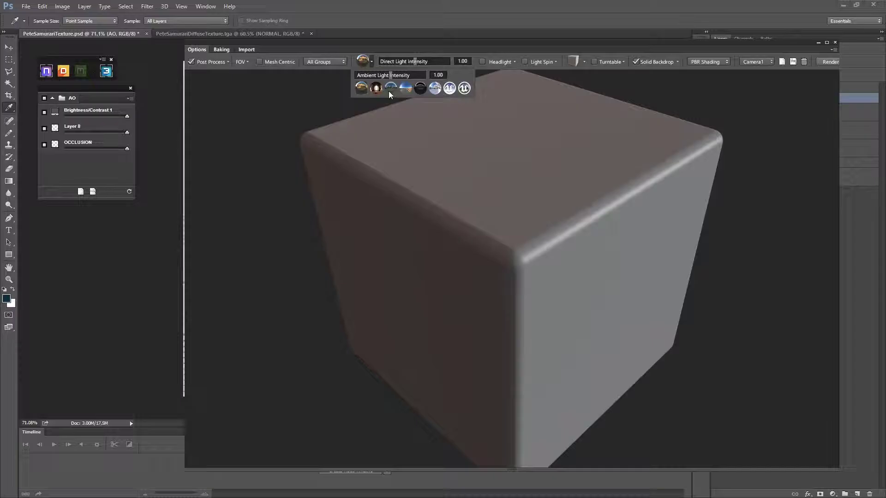
click(390, 89)
click(406, 92)
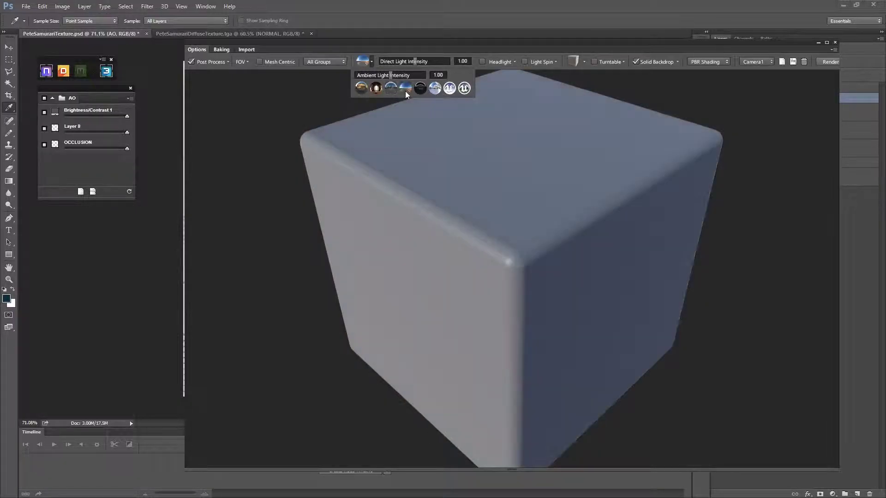
click(461, 89)
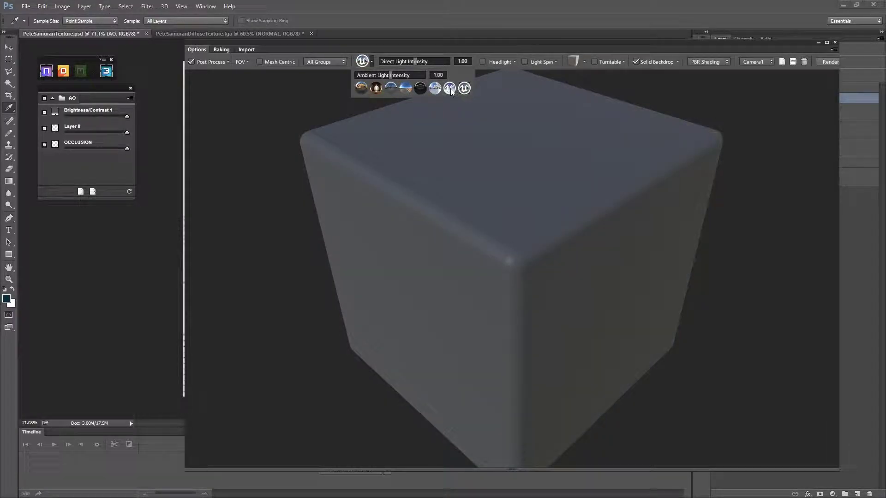
click(450, 88)
Go back to the brownish first environment, rotate the lighting and set direct light intensity to 1.04
click(360, 87)
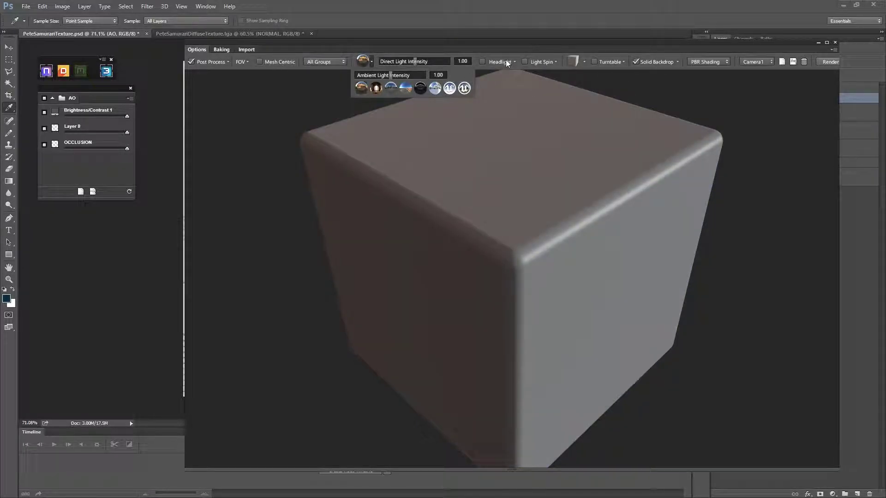
click(525, 62)
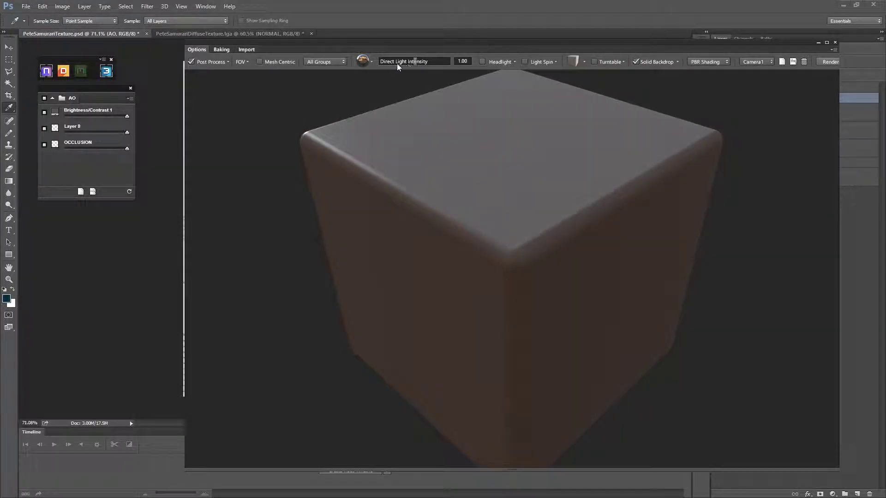
mouse_move(413, 63)
mouse_down()
mouse_move(400, 65)
mouse_move(471, 68)
mouse_move(414, 65)
mouse_up()
Review the post-processing settings and move the cube to a new viewing angle
click(229, 62)
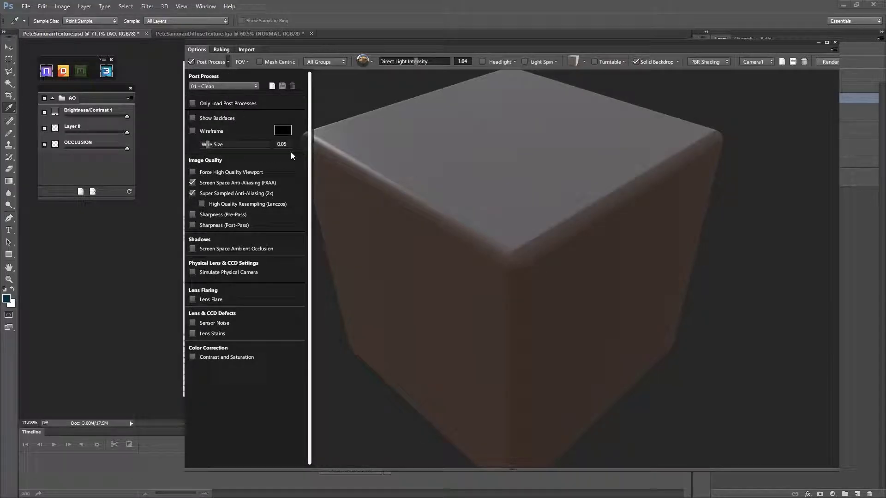
drag(630, 317, 583, 271)
scroll(582, 270, down, 3)
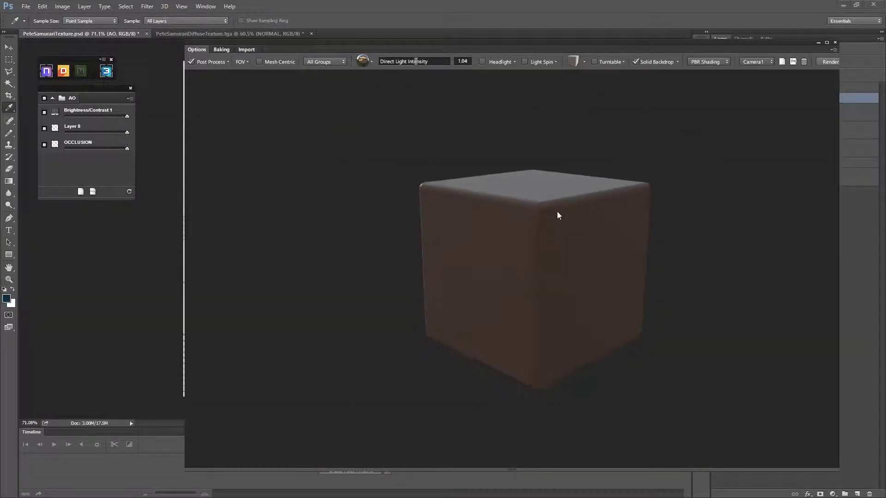
middle_drag(567, 252, 547, 219)
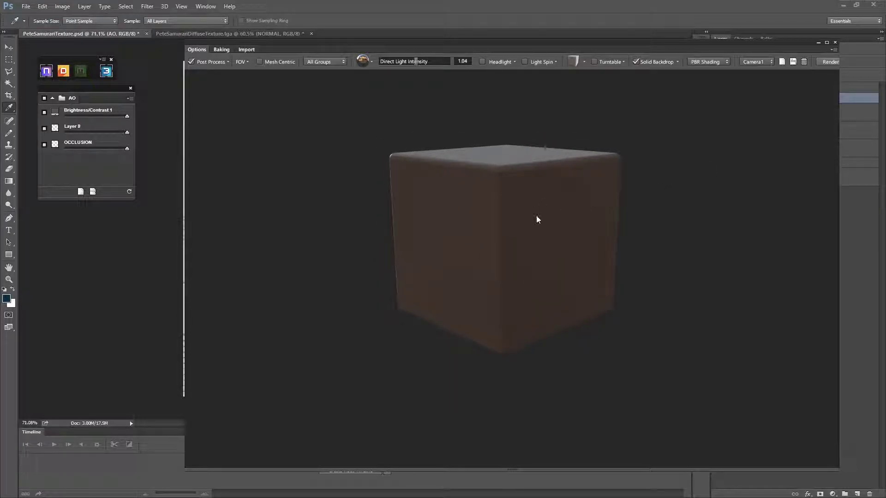
drag(541, 247, 476, 211)
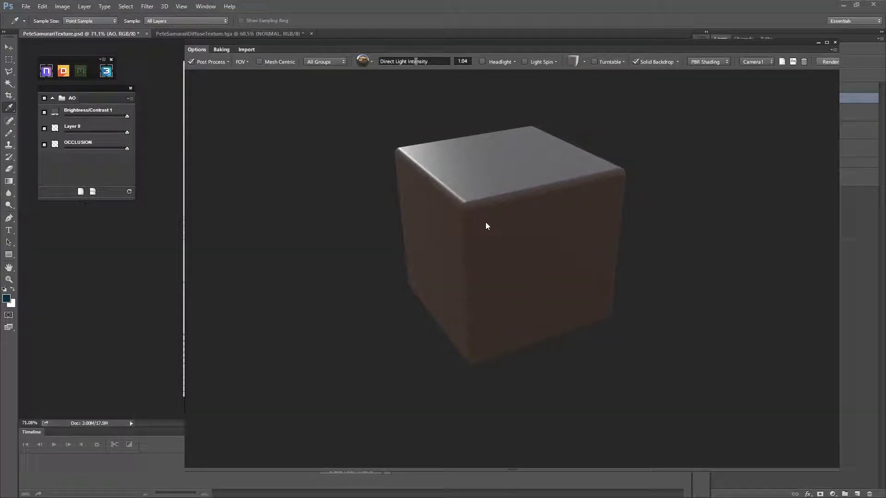
Zoom the view out and back in, then orbit the cube to nearly face front
right_drag(538, 237, 543, 272)
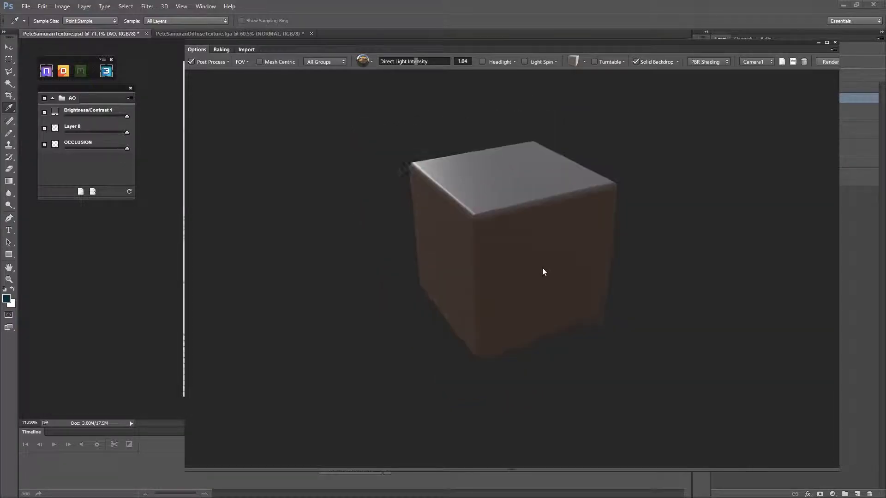
scroll(543, 273, down, 3)
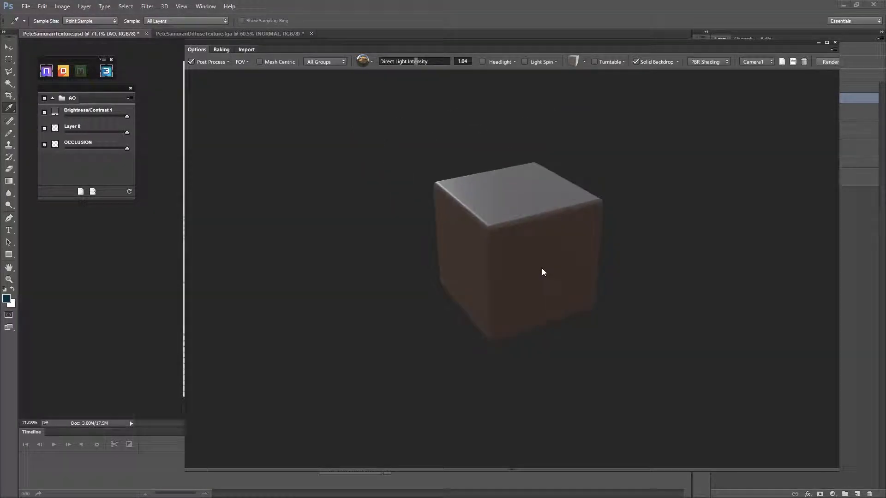
scroll(542, 272, up, 5)
scroll(542, 272, down, 3)
scroll(540, 273, down, 3)
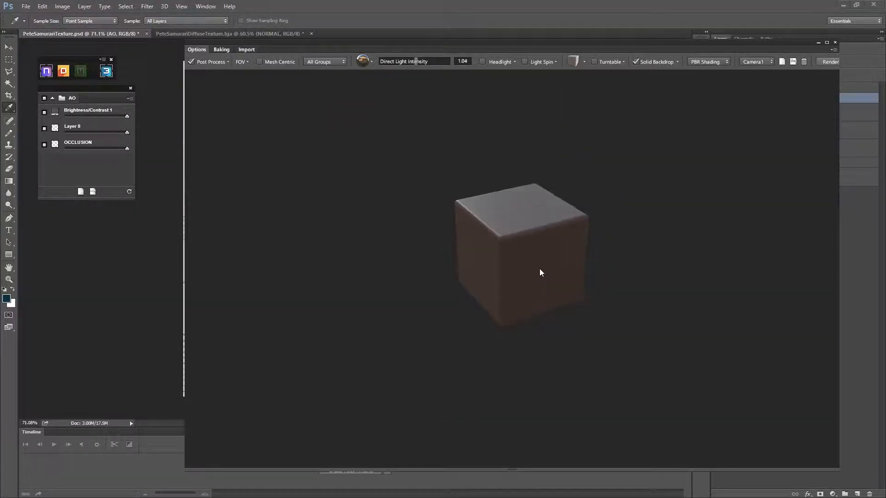
drag(548, 278, 531, 200)
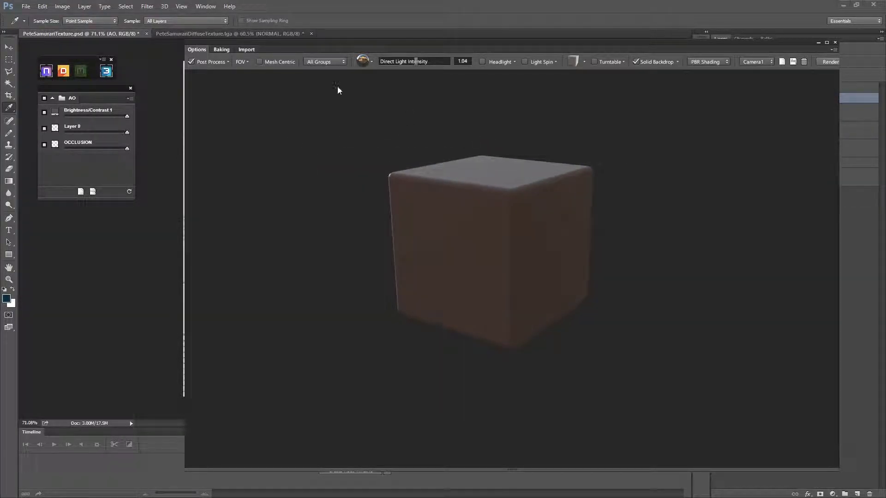
Adjust the turntable's Y rotation and set its X rotation to 1.74
click(623, 61)
mouse_move(637, 87)
mouse_down()
mouse_move(679, 87)
mouse_move(636, 93)
mouse_up()
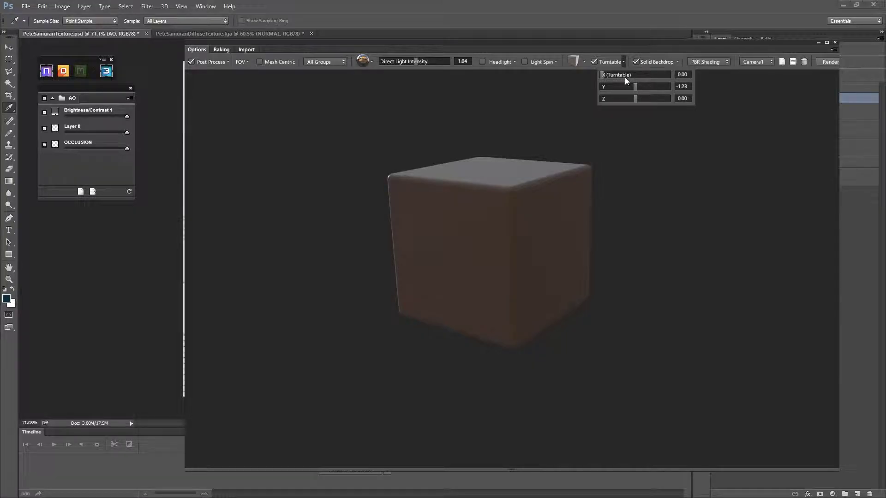
drag(602, 75, 652, 73)
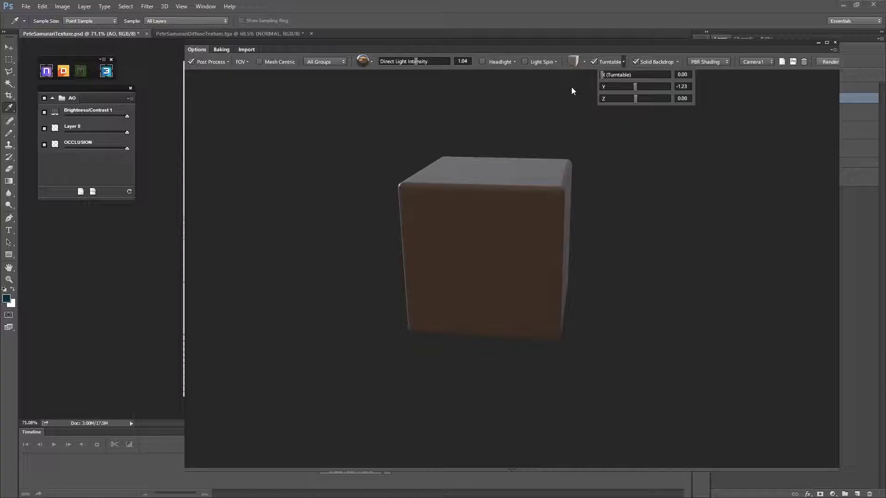
Untick Turntable so the cube stops spinning
click(623, 64)
click(624, 64)
click(595, 62)
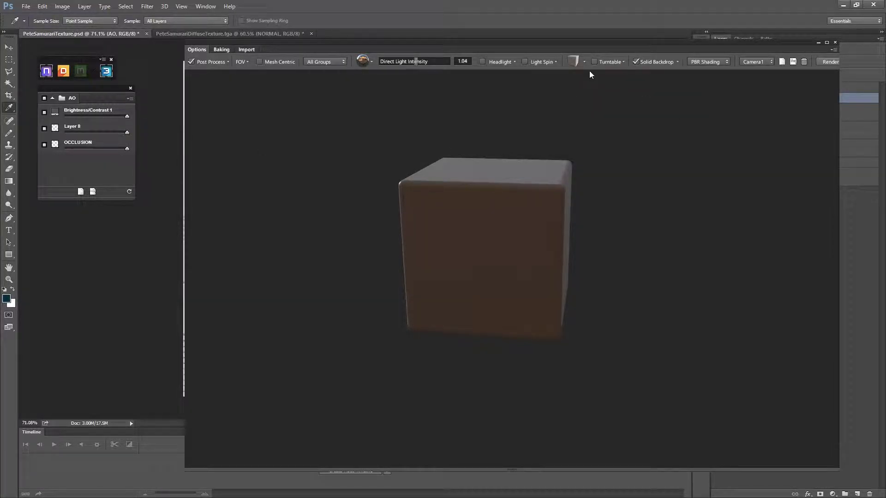
Browse for a mesh file in the Import settings, starting from the H:/ drive
click(245, 49)
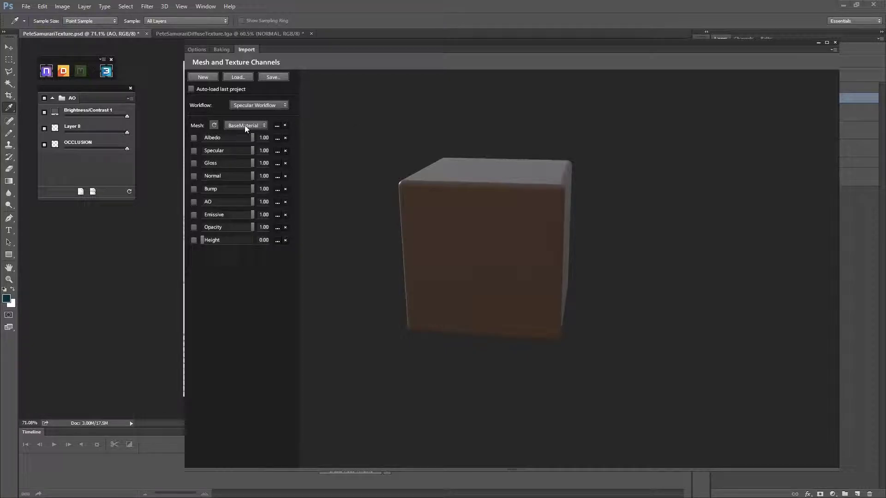
click(277, 126)
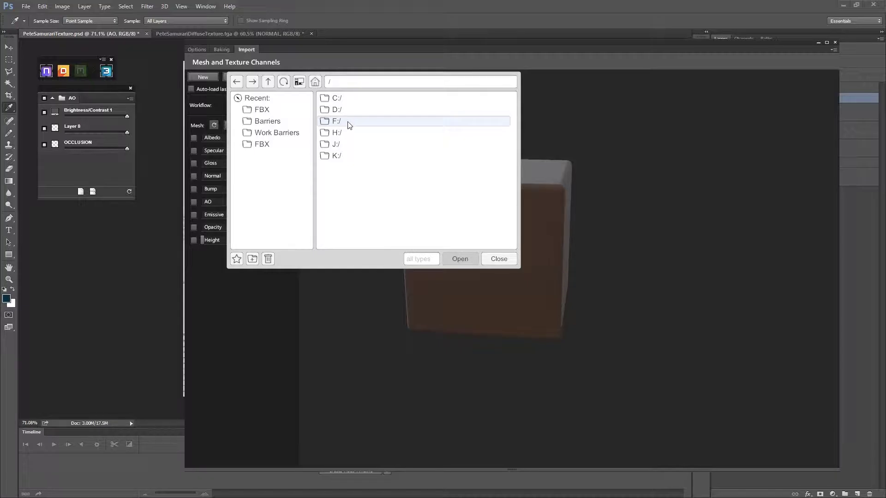
double_click(341, 134)
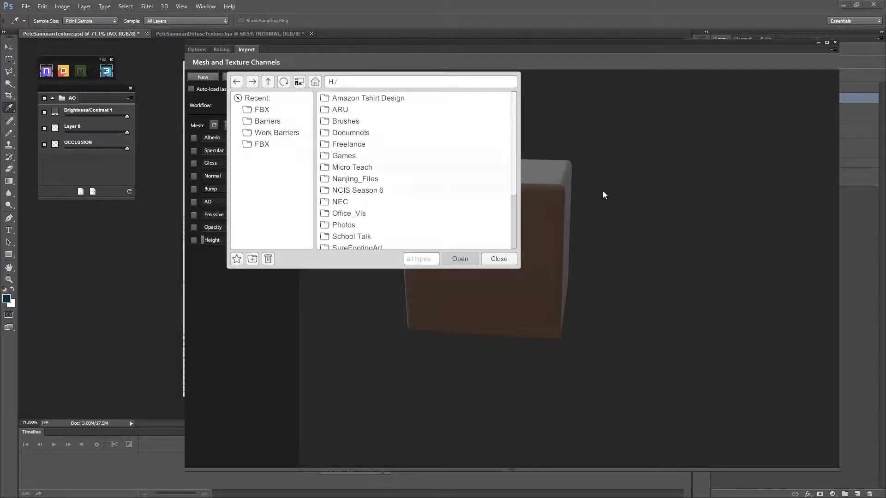
double_click(360, 236)
click(267, 81)
scroll(369, 222, down, 1)
Navigate to SureFootingArt/Art/Characters/Pete/FBX and load PeteAnim.fbx as the mesh
double_click(355, 227)
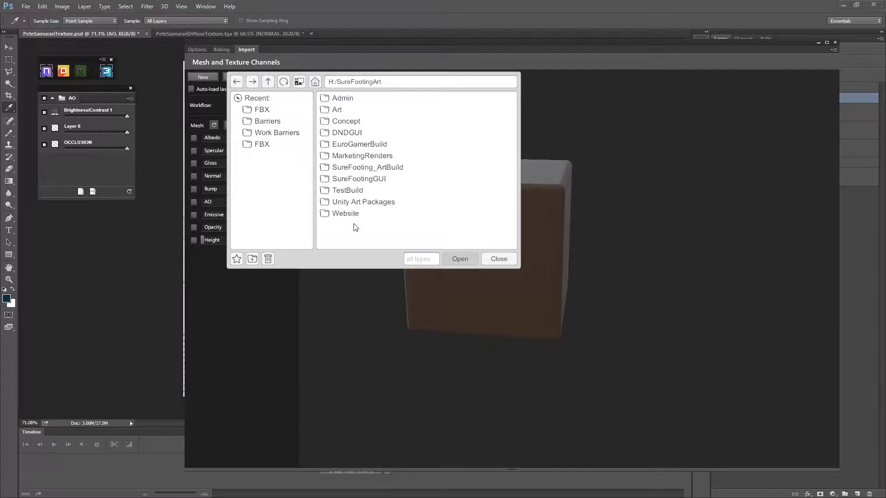
double_click(342, 110)
double_click(348, 111)
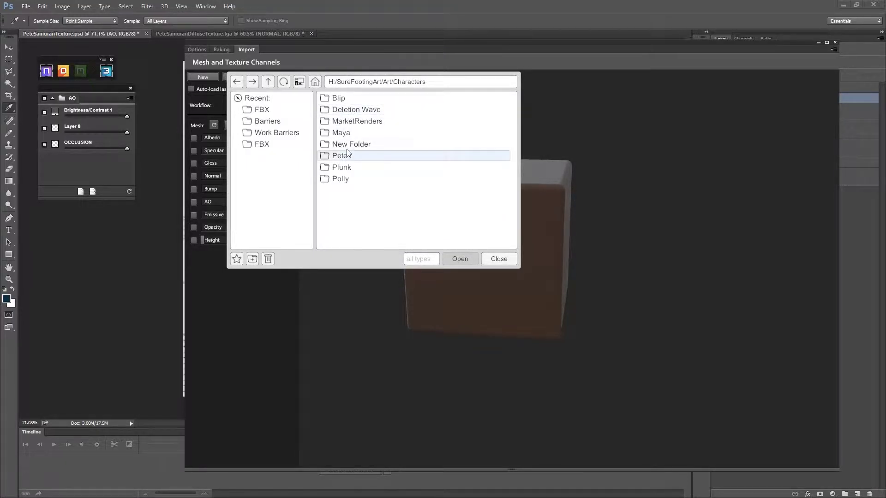
double_click(341, 156)
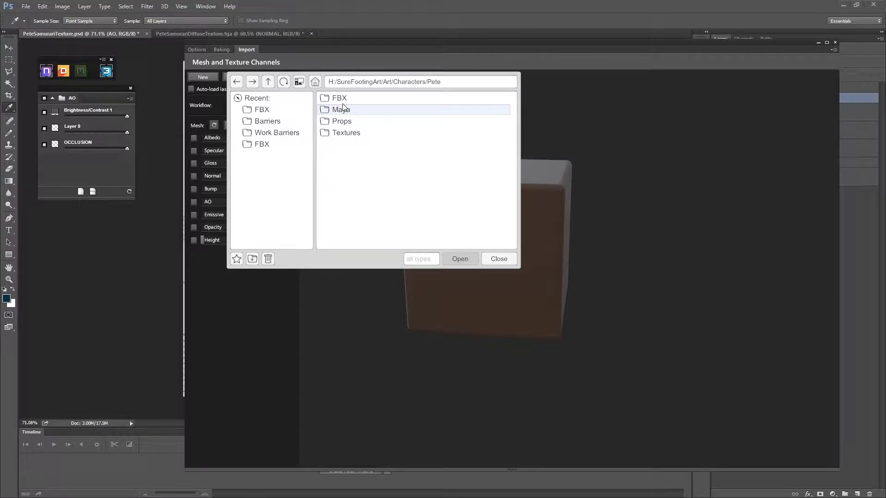
double_click(344, 98)
double_click(352, 122)
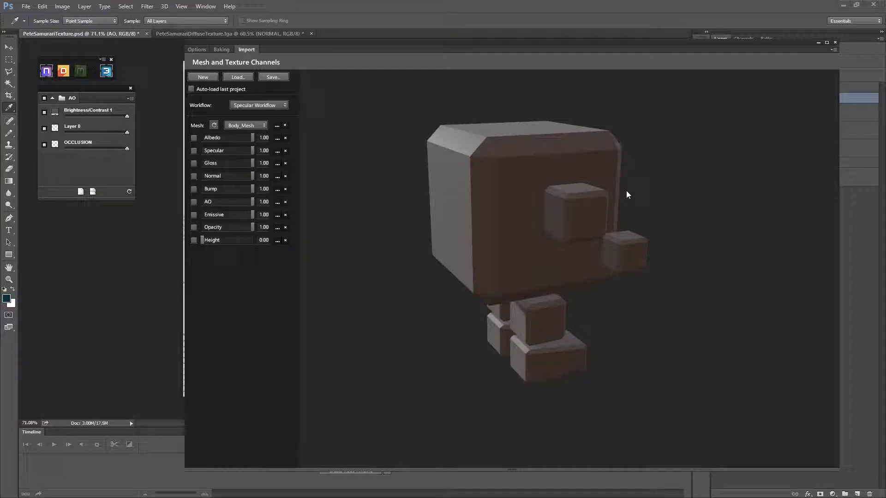
drag(650, 253, 513, 249)
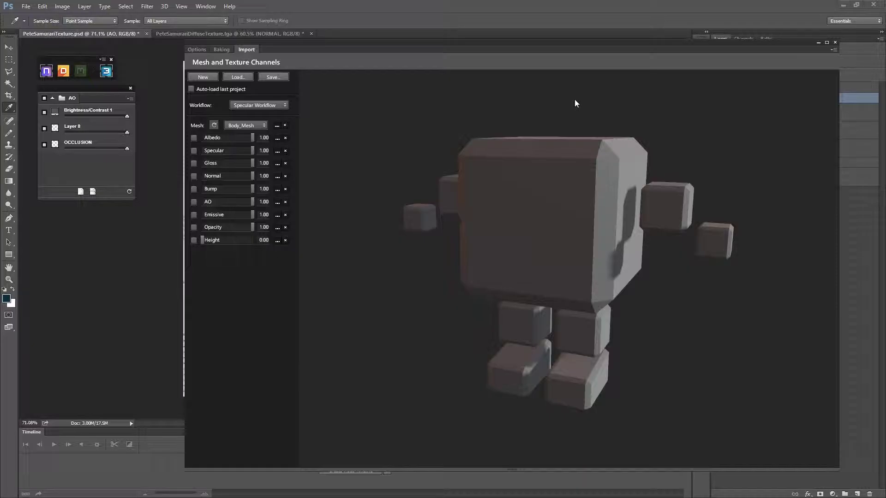
drag(754, 182, 606, 261)
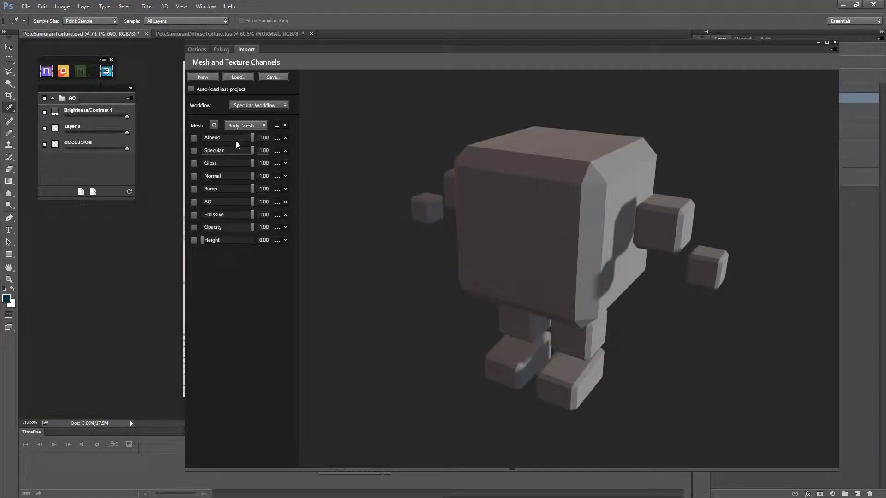
Load PeteSamuraiDiffuseTexture.tga from Pete/Textures/LaunchSkins/SamuraiPete as the albedo map
click(277, 138)
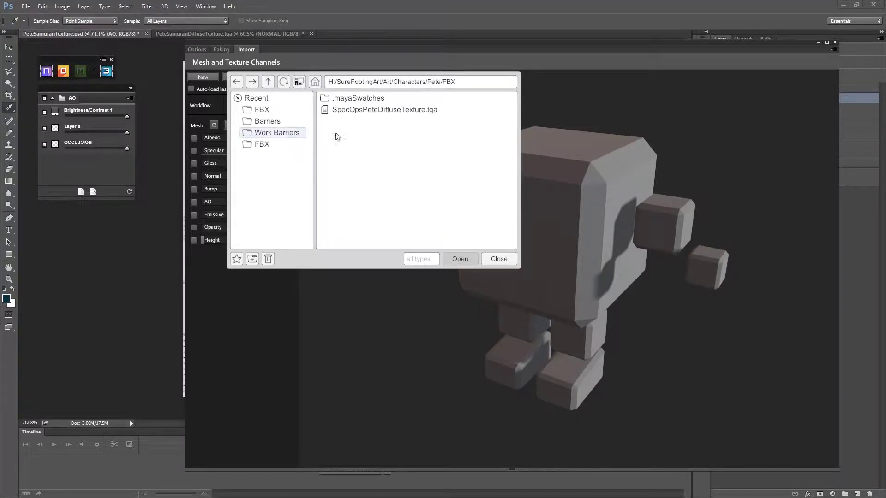
click(268, 82)
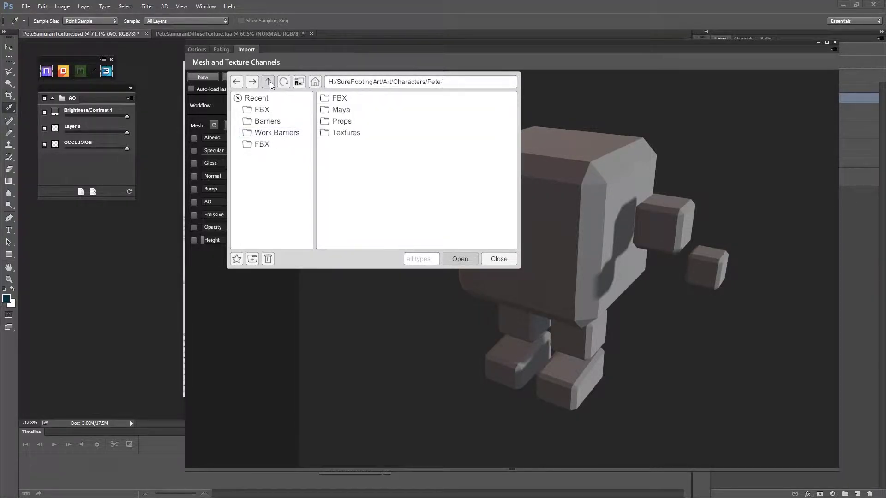
double_click(349, 134)
double_click(353, 111)
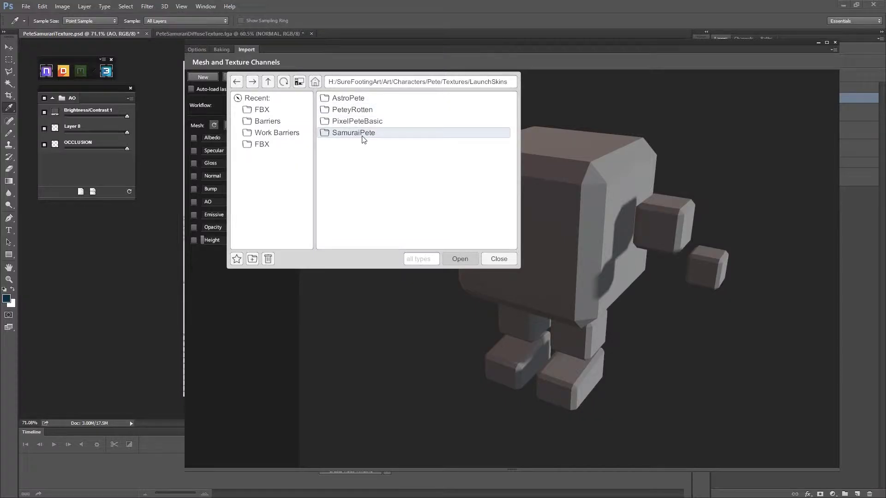
double_click(362, 133)
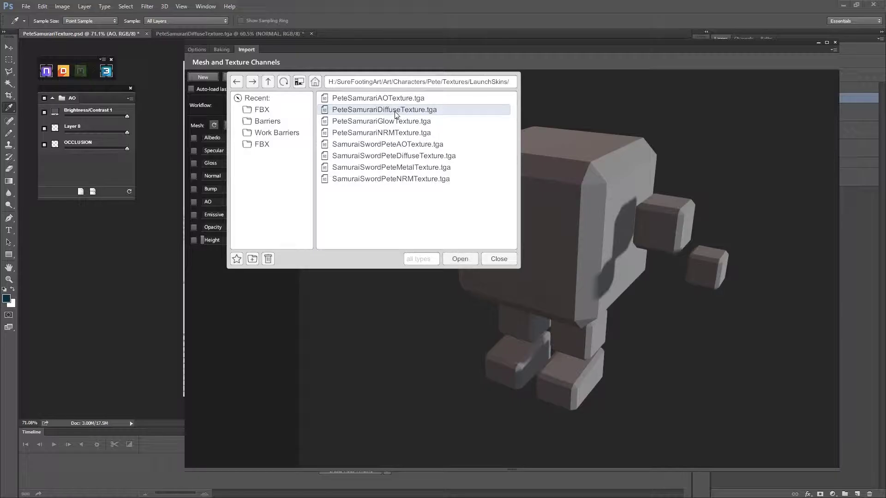
double_click(396, 113)
drag(504, 286, 577, 288)
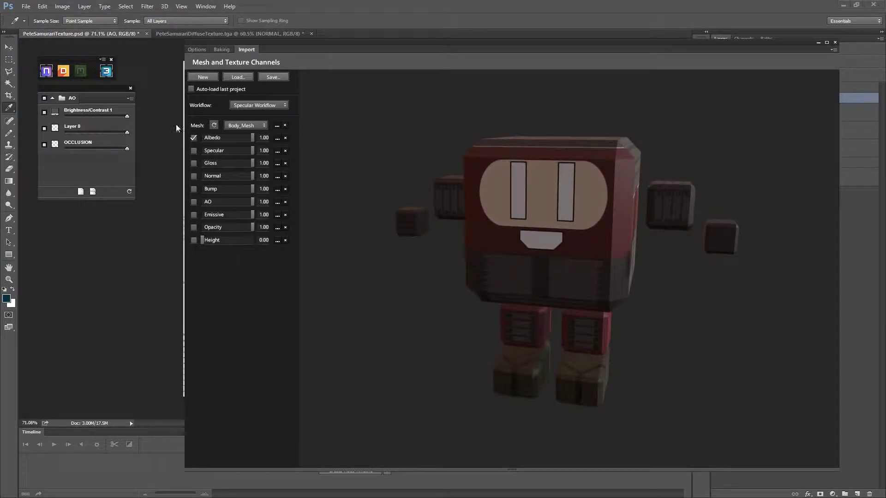
Apply PeteSamuraiNRMTexture.tga as the normal map and inspect the model from above
click(277, 178)
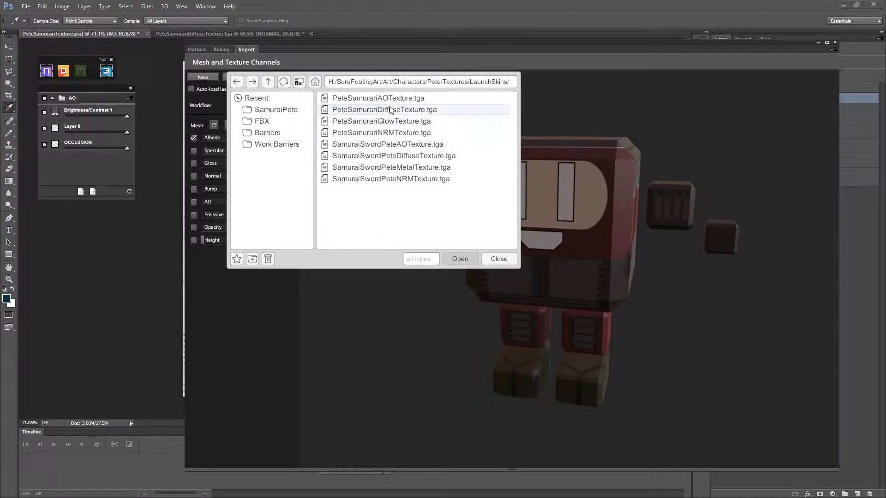
double_click(385, 133)
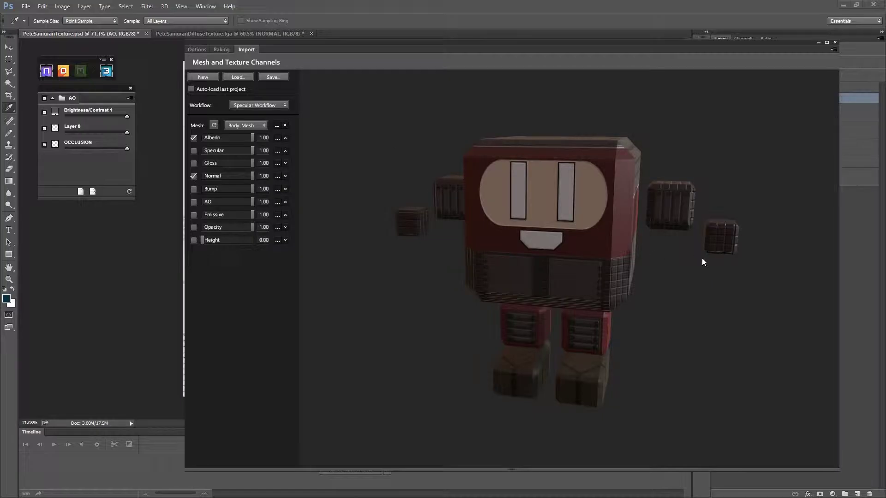
drag(551, 314, 528, 250)
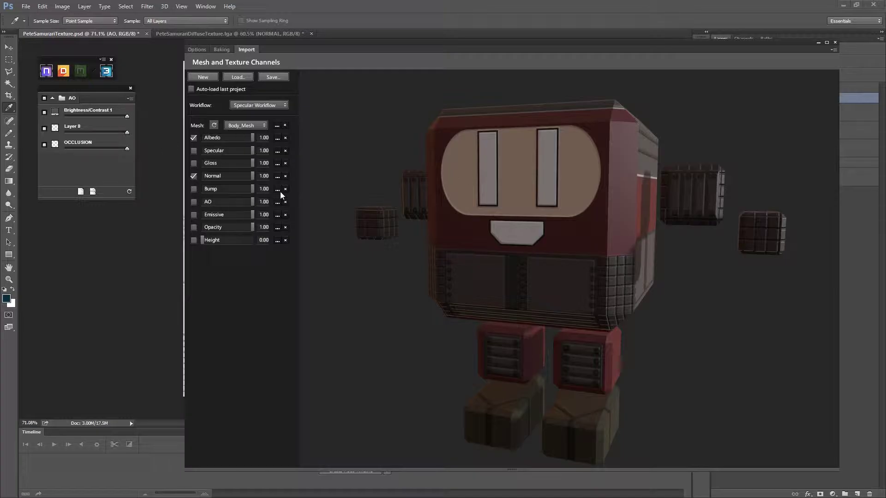
click(277, 204)
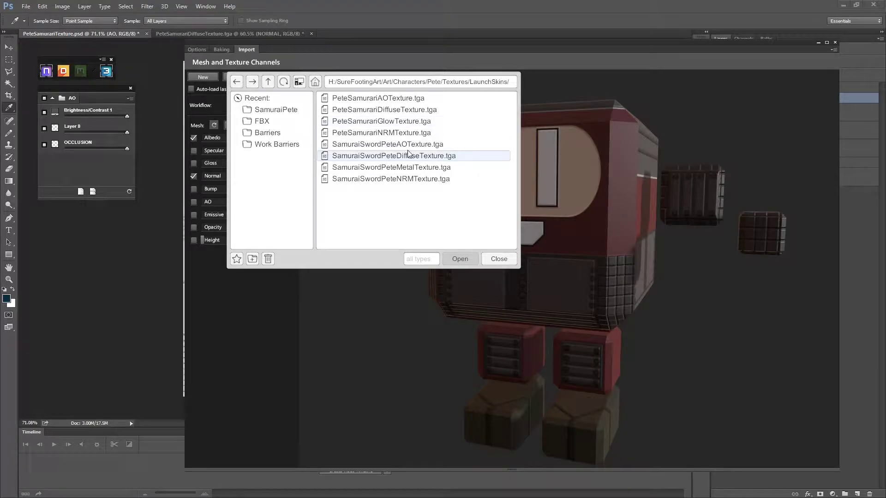
Apply PeteSamuraiAOTexture.tga as the AO map and set its strength to 0.28
double_click(394, 99)
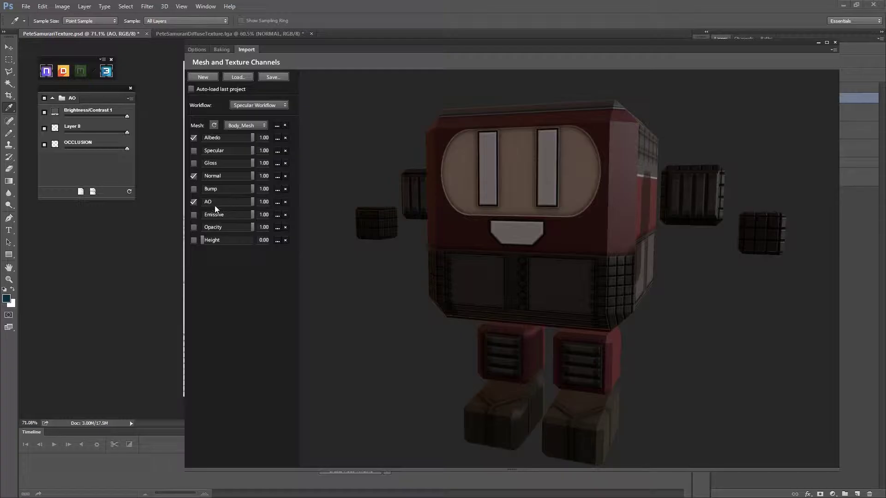
mouse_move(252, 202)
mouse_down()
mouse_move(211, 209)
mouse_move(234, 209)
mouse_move(220, 212)
mouse_up()
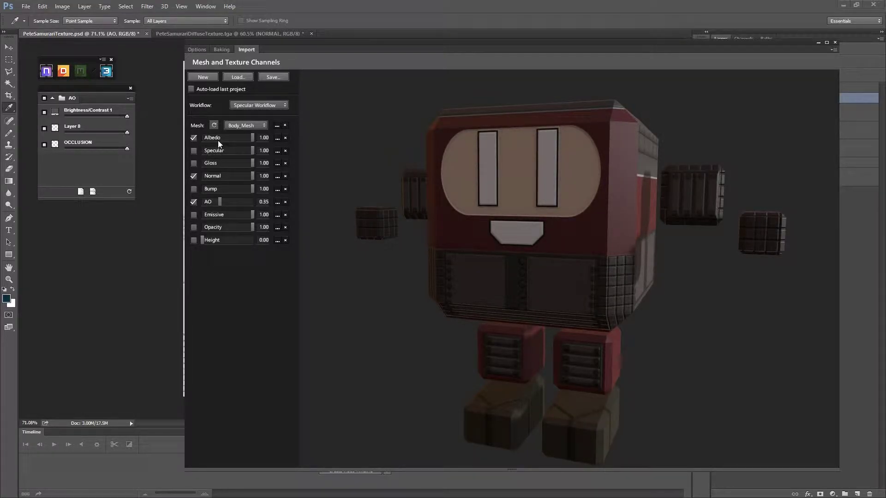
mouse_move(218, 141)
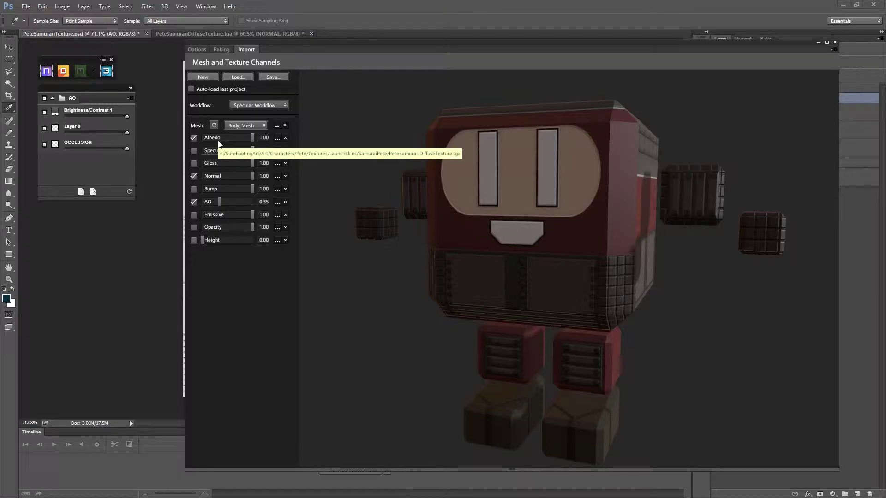
mouse_move(218, 203)
mouse_down()
mouse_move(243, 209)
mouse_move(216, 203)
mouse_up()
drag(530, 254, 679, 270)
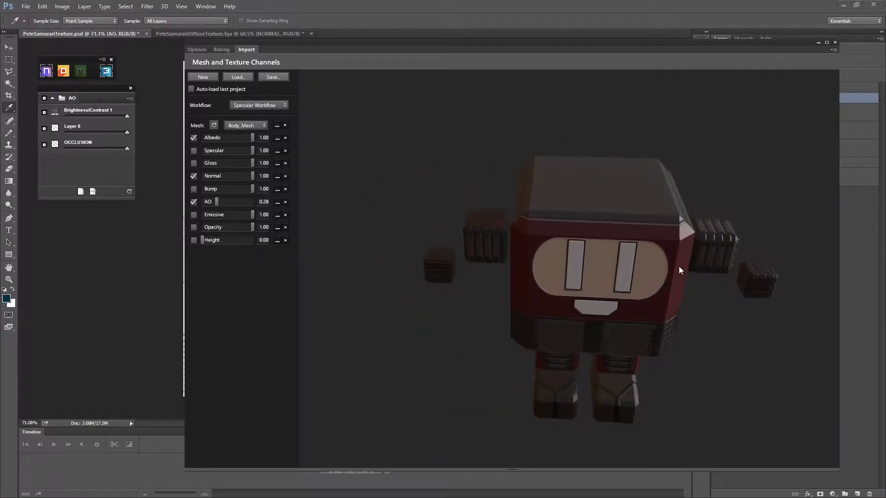
Orbit the textured Pete model and select the body mesh to show its Body_Mesh properties in Opaque mode
drag(571, 283, 549, 295)
drag(592, 361, 515, 301)
drag(669, 246, 582, 286)
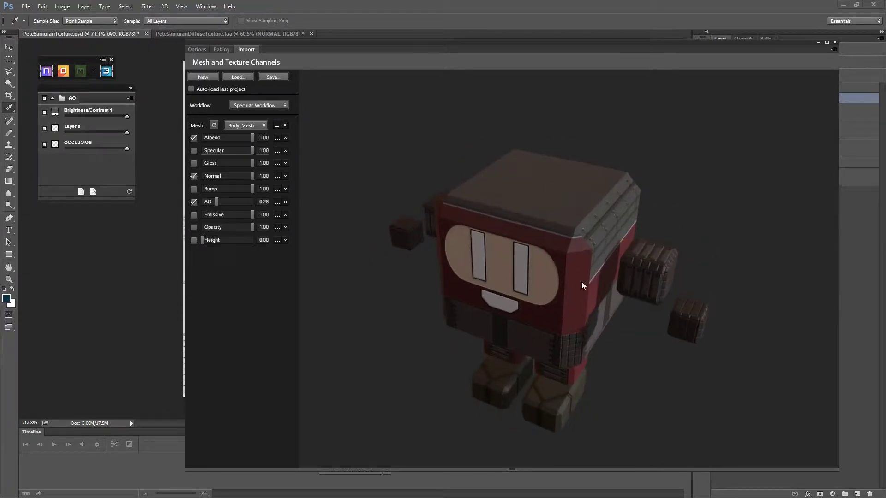
click(512, 278)
Turn the character back to a near-front view and return to the viewer options
drag(533, 226, 400, 183)
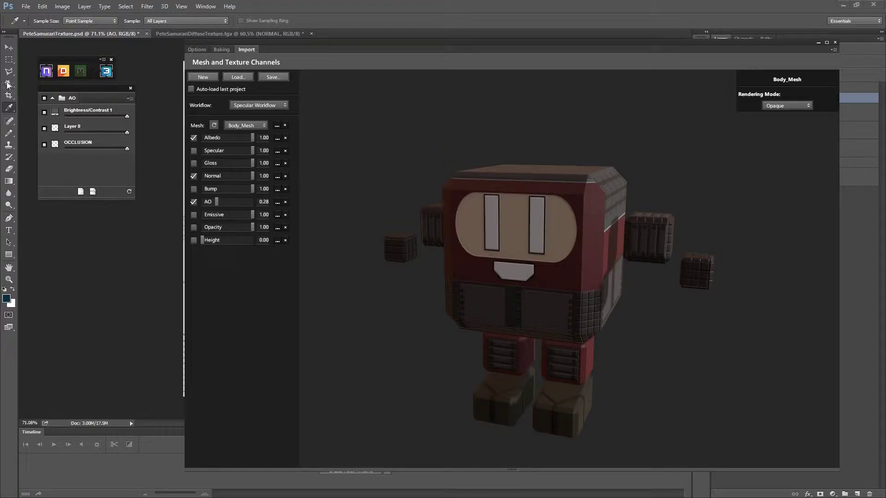
drag(537, 170, 533, 190)
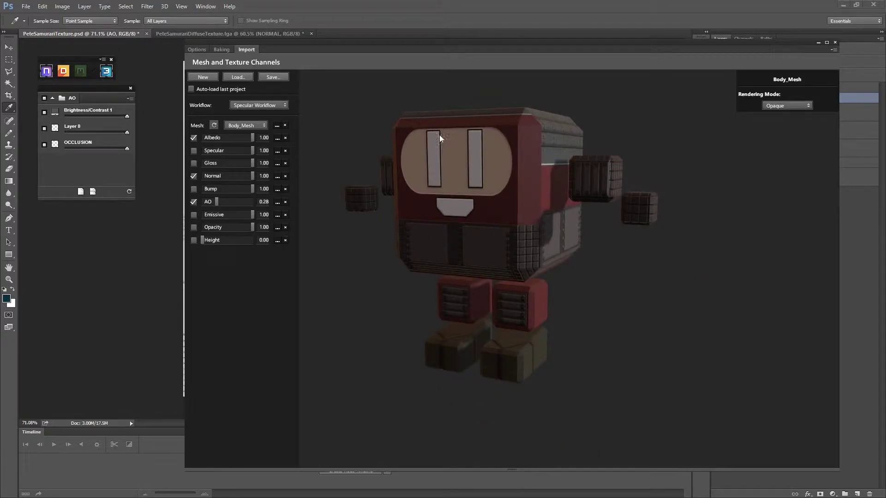
drag(439, 135, 537, 177)
click(196, 49)
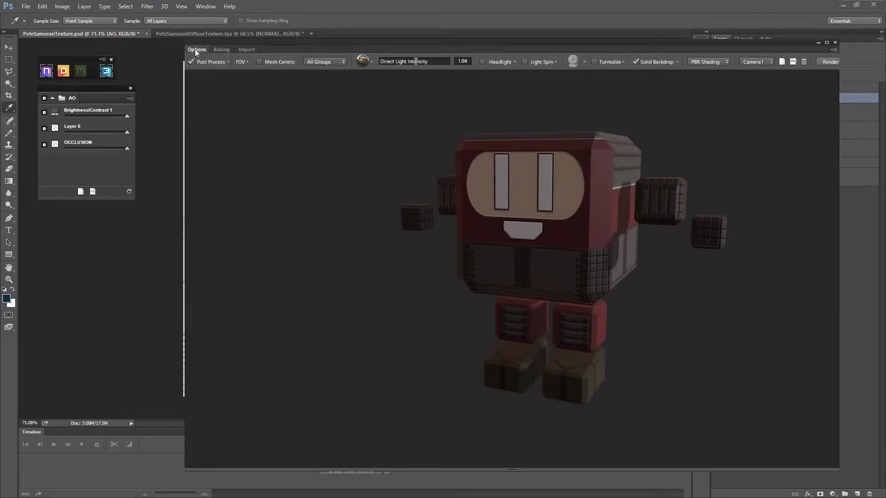
Enable Screen Space Ambient Occlusion (intensity 2.50, radius 0.50) and Simulate Physical Camera in post-processing
click(227, 62)
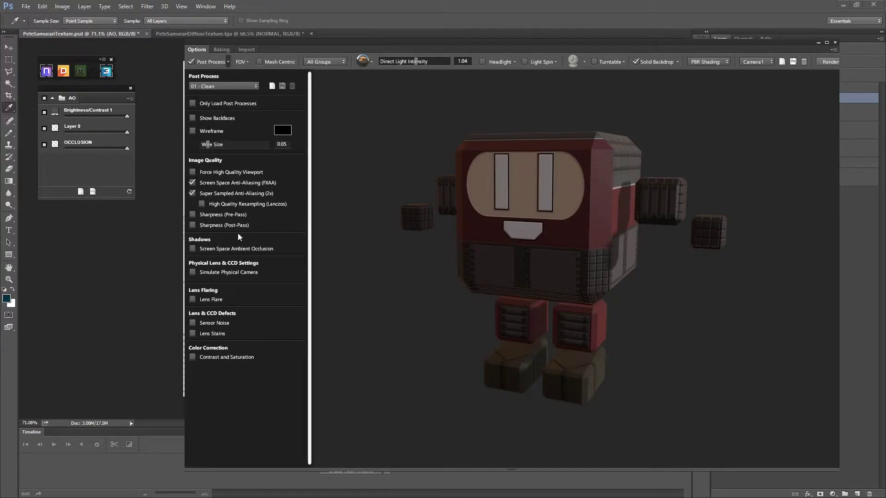
click(195, 248)
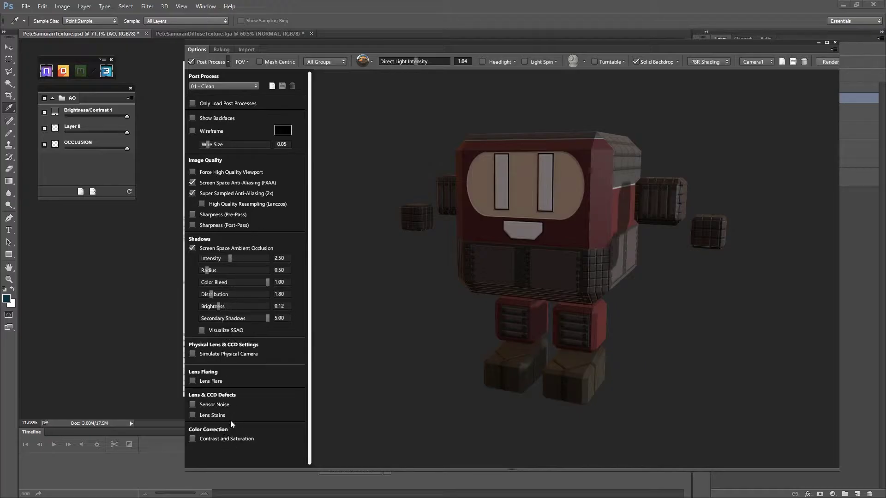
click(192, 355)
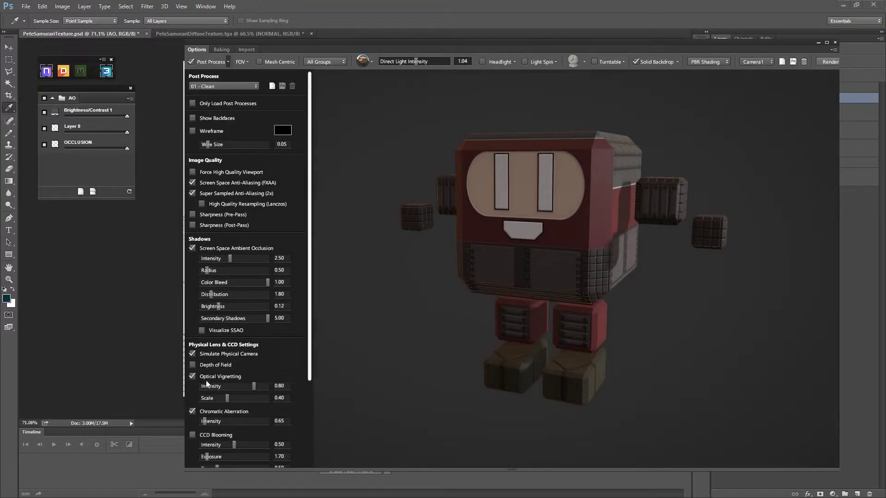
Enable depth of field and test F Number, circle of confusion and focus speed using the focal distance preview
click(193, 364)
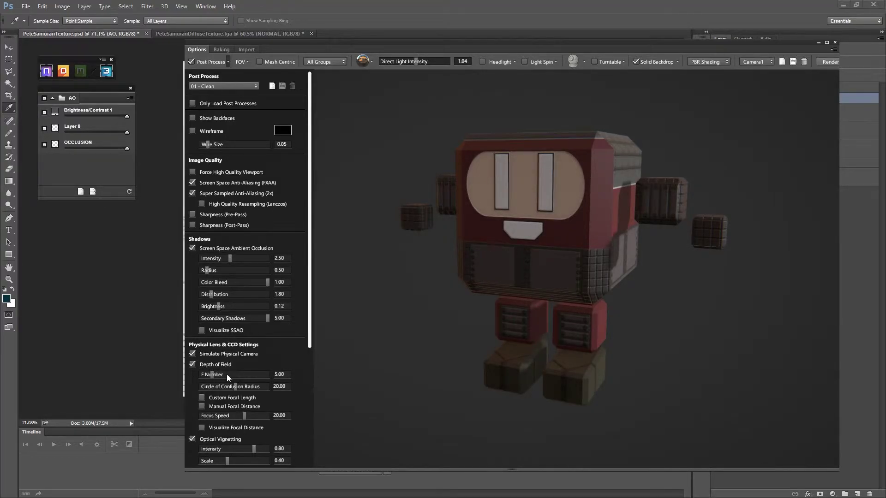
drag(211, 375, 208, 394)
drag(244, 414, 208, 414)
click(202, 427)
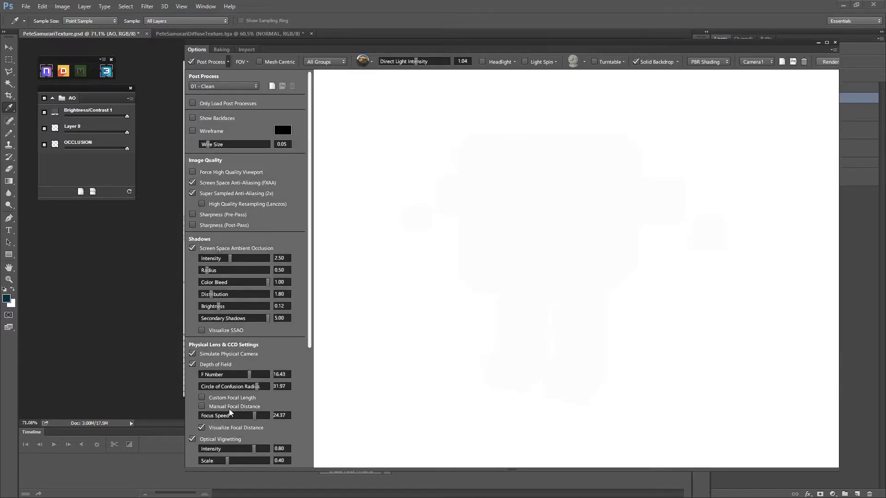
drag(248, 376, 188, 376)
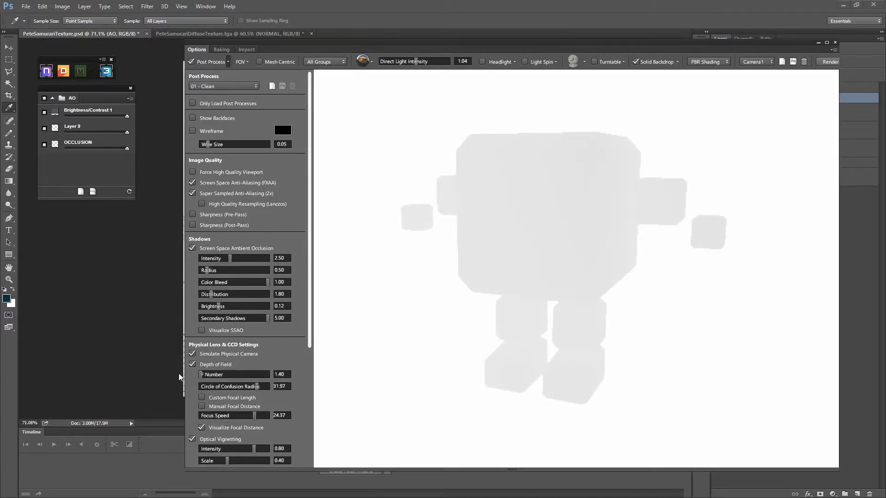
drag(259, 387, 217, 386)
click(202, 427)
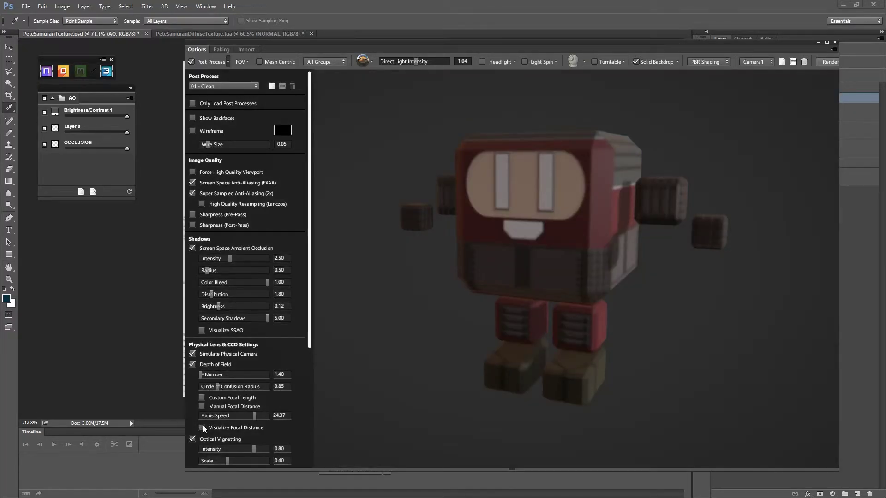
click(202, 428)
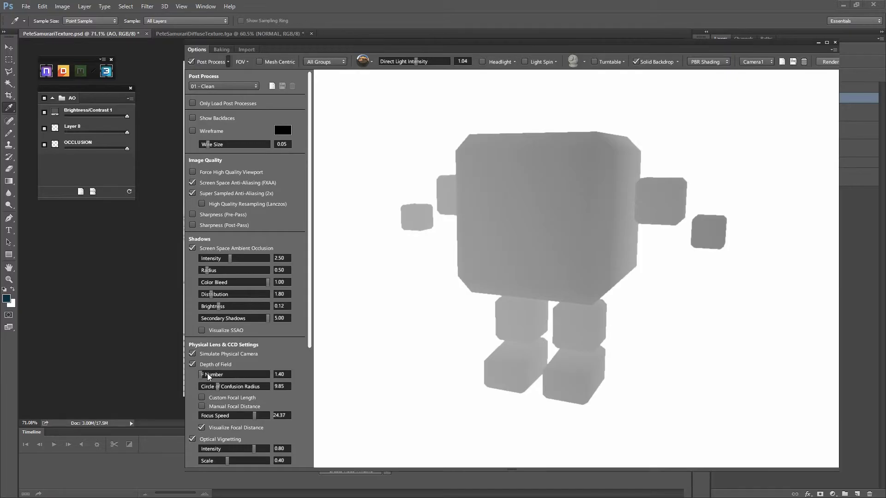
Settle on F Number 22.00, confusion radius 0.48, focus speed 22.98 and custom focal length 133.29 mm
drag(201, 375, 247, 376)
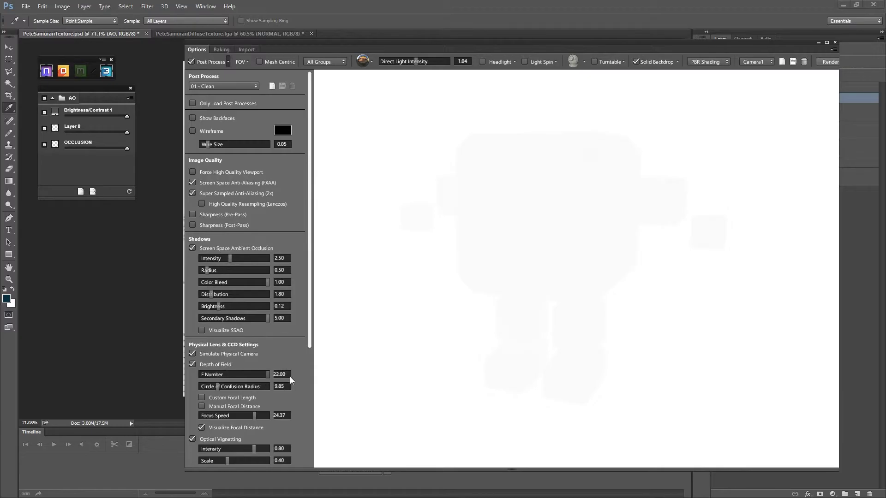
mouse_move(217, 386)
mouse_down()
mouse_move(315, 388)
mouse_move(201, 391)
mouse_up()
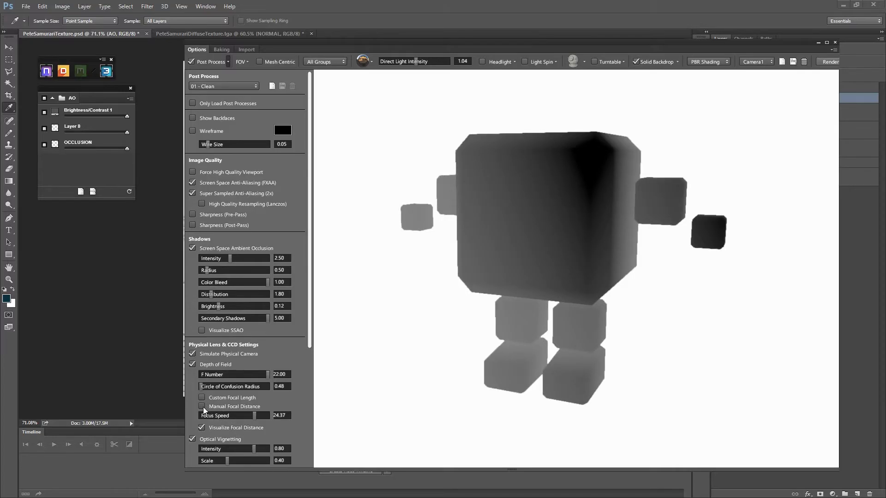
drag(253, 413, 260, 417)
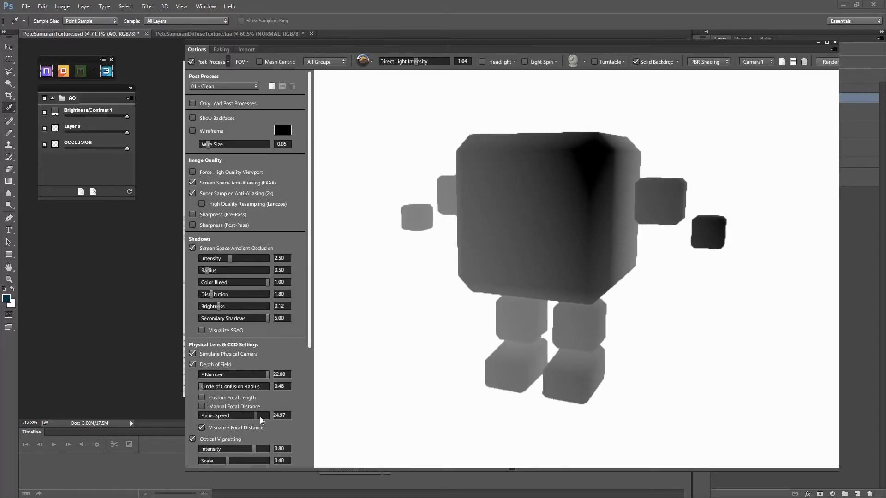
click(203, 397)
drag(204, 408, 234, 407)
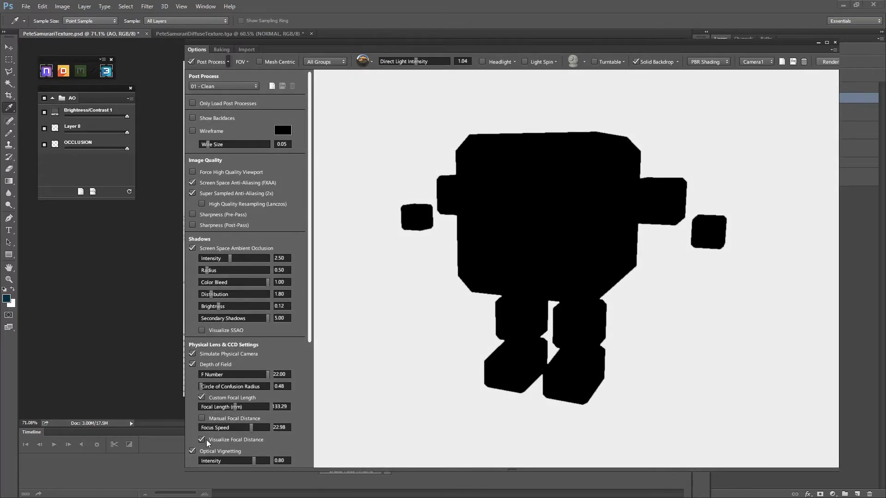
click(201, 440)
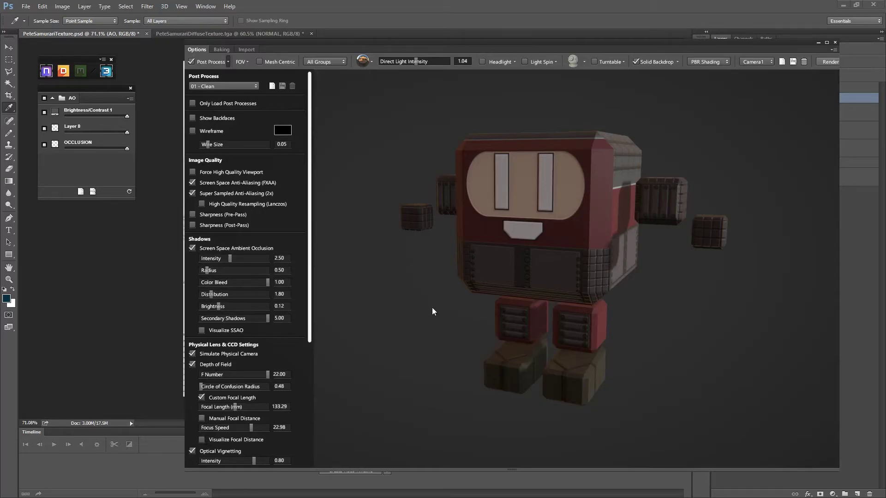
Turn the character, render the view and save it as screen01.png in the Renders folder
drag(586, 245, 686, 288)
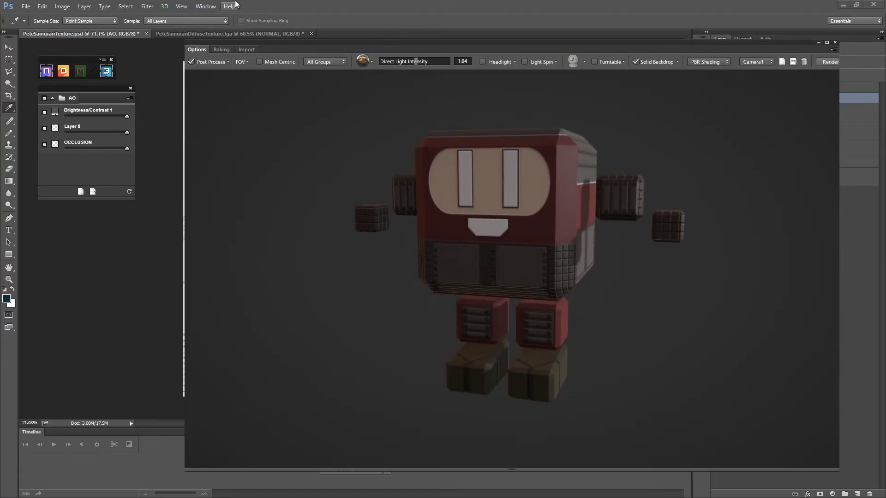
click(829, 62)
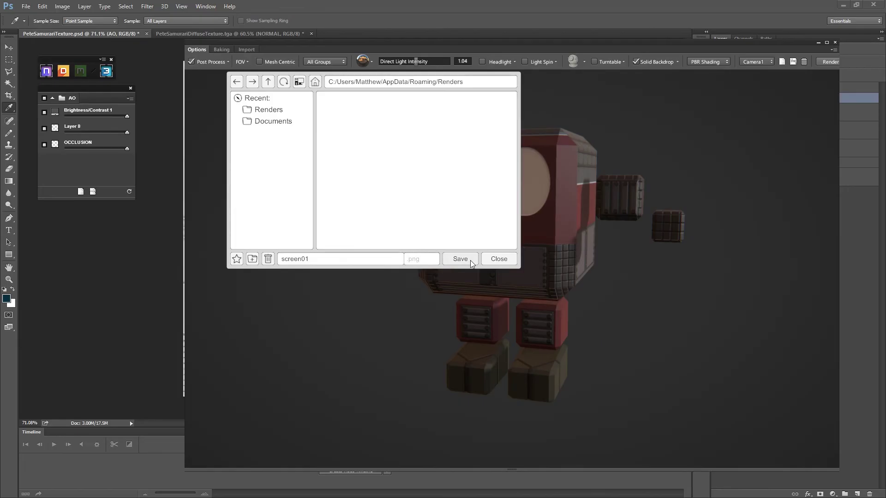
click(507, 259)
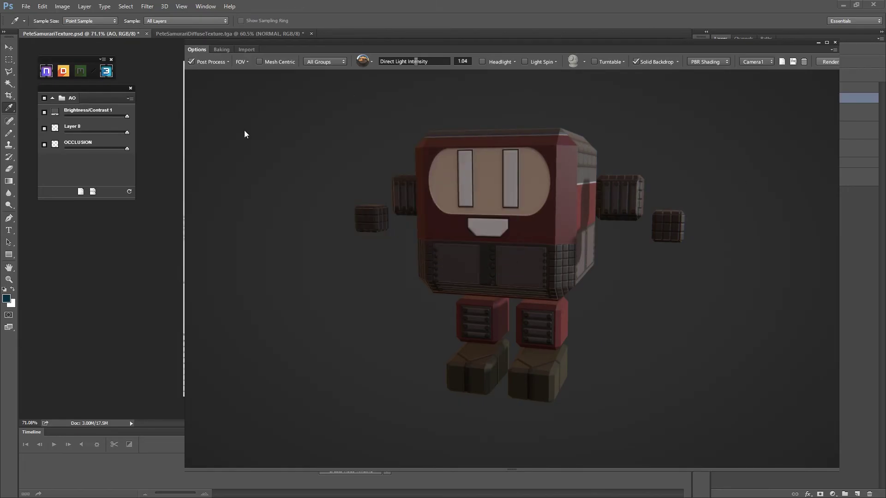